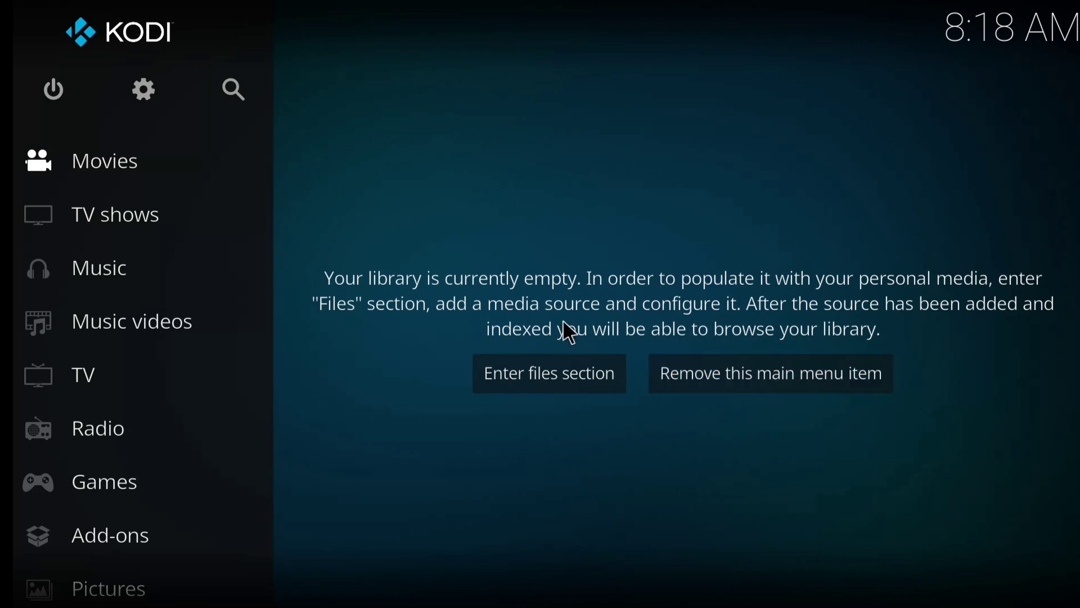
# Enable Unknown sources in the system's add-on settings, accept the warning, and return to the System overview
pyautogui.click(142, 90)
pyautogui.click(915, 513)
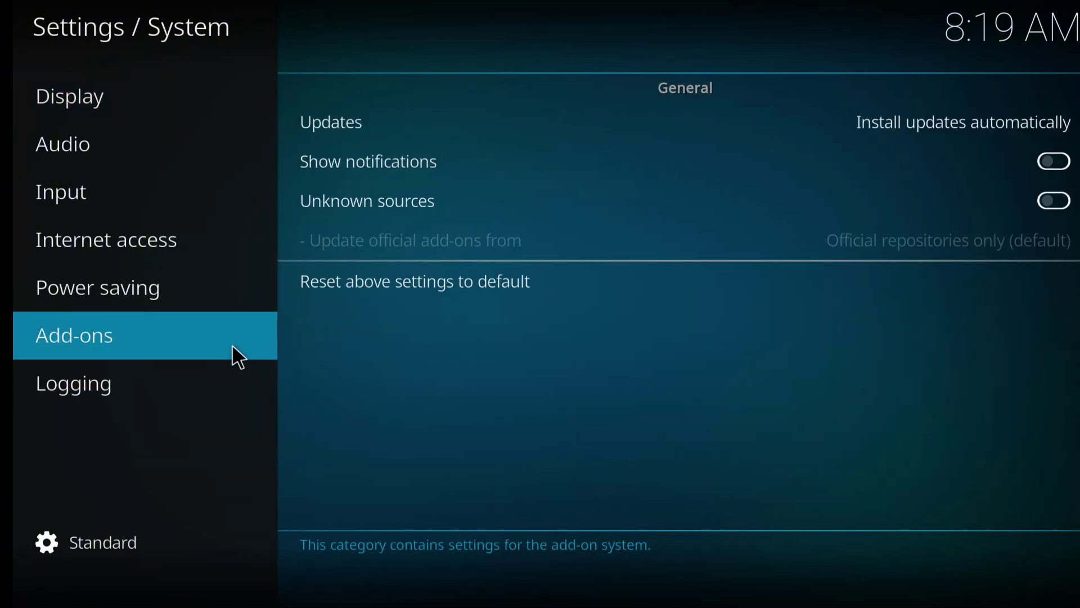
pyautogui.click(494, 211)
pyautogui.click(458, 393)
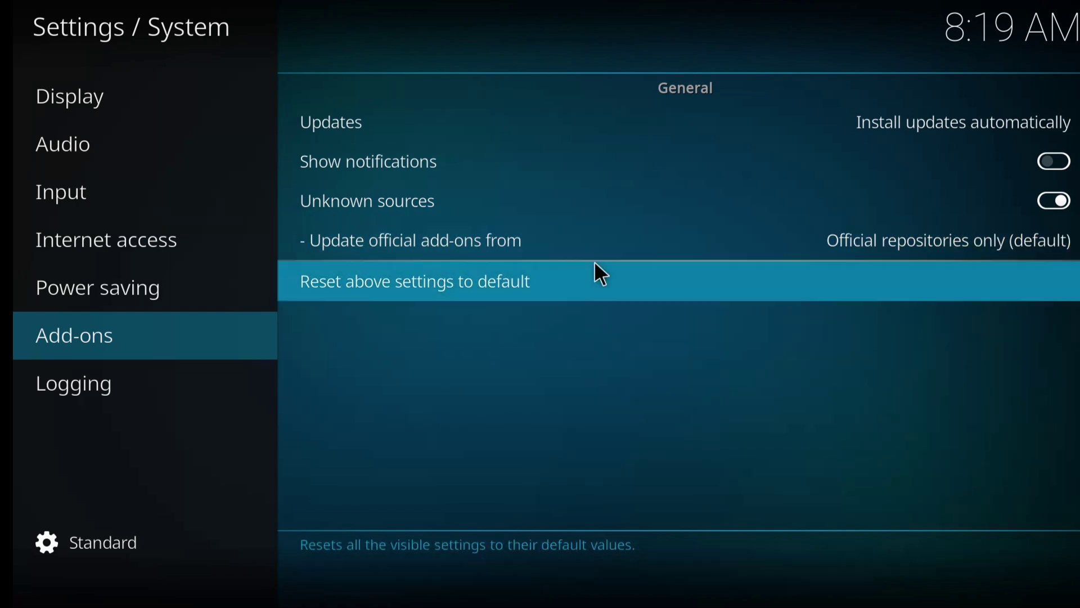
pyautogui.click(14, 5)
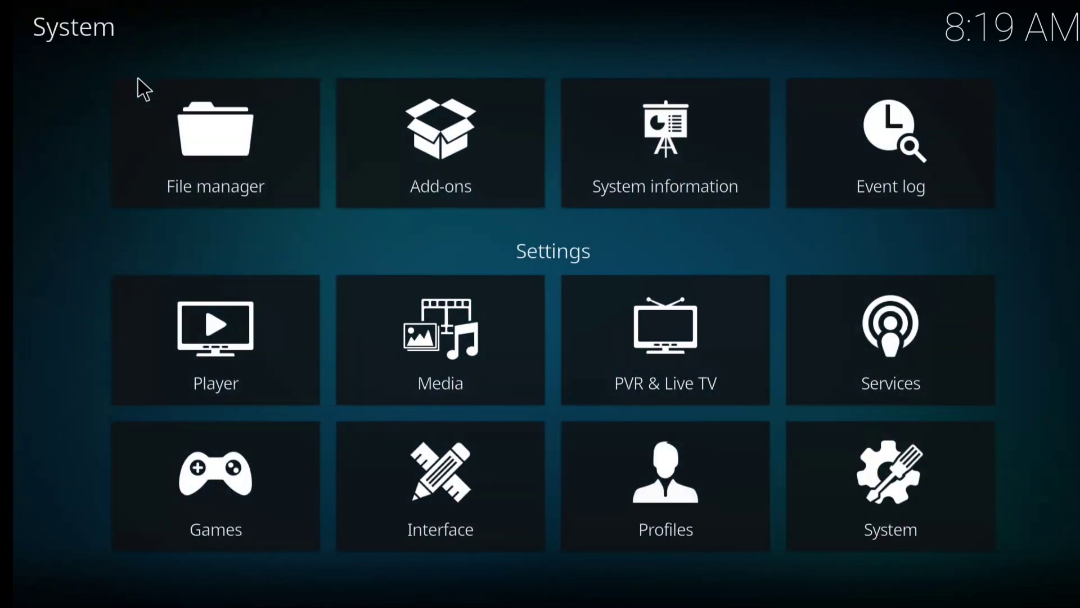
pyautogui.click(238, 162)
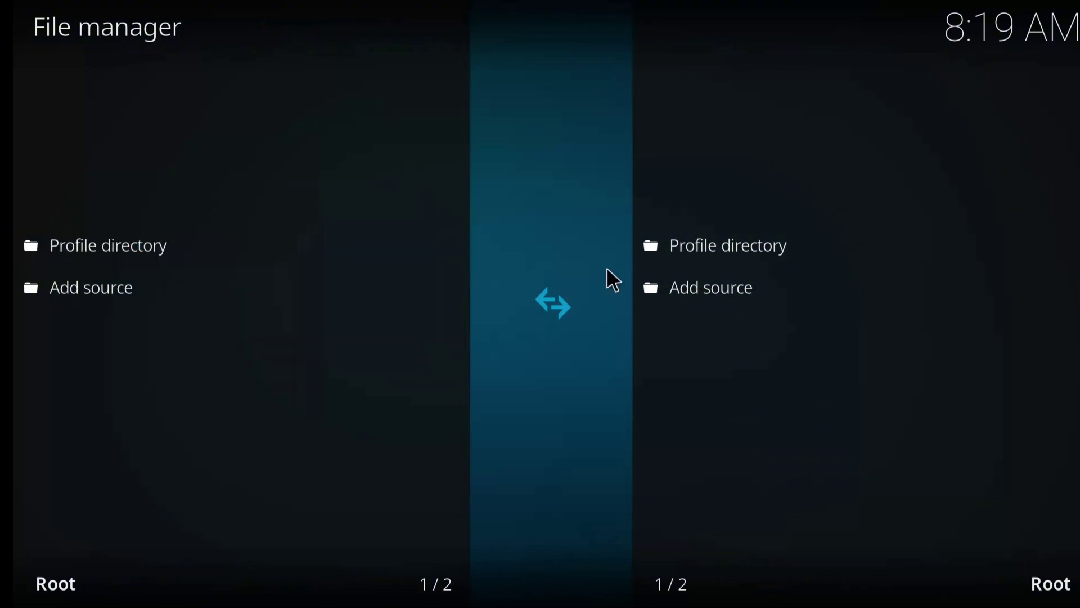
pyautogui.click(711, 290)
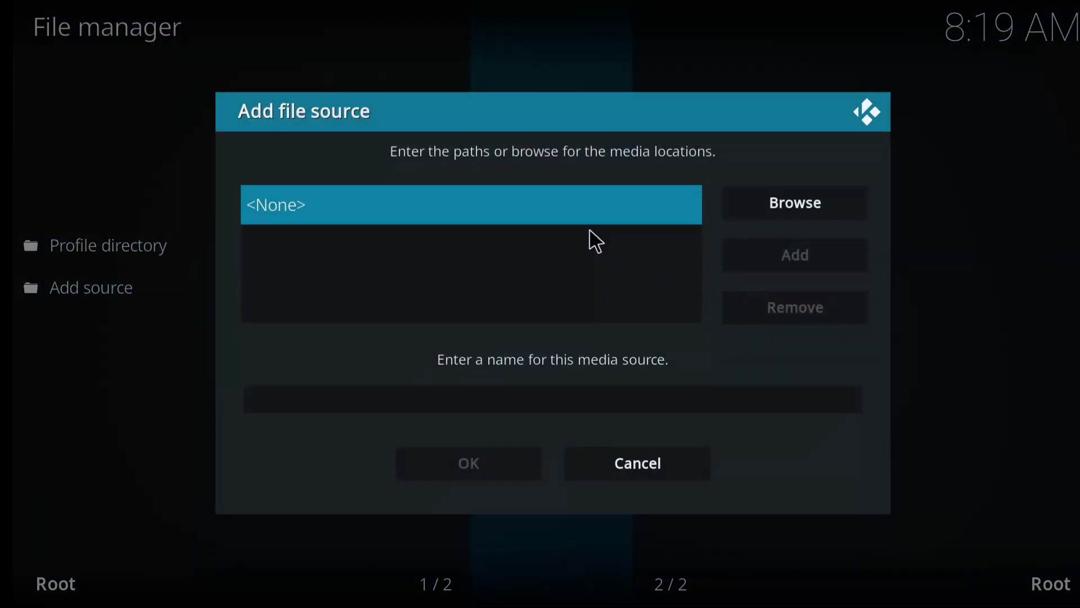
pyautogui.click(424, 208)
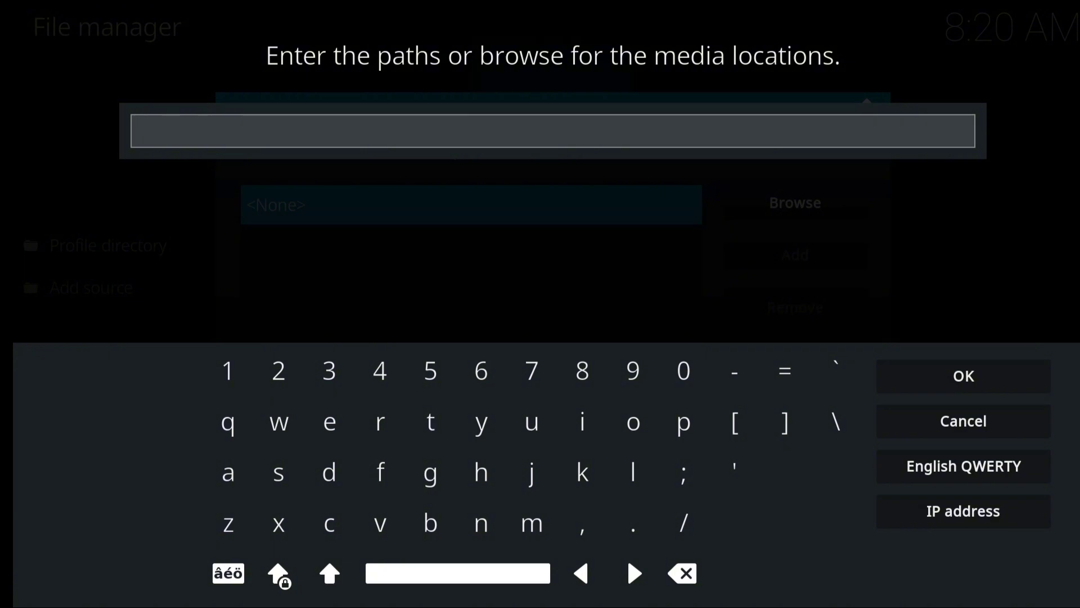
pyautogui.write('http')
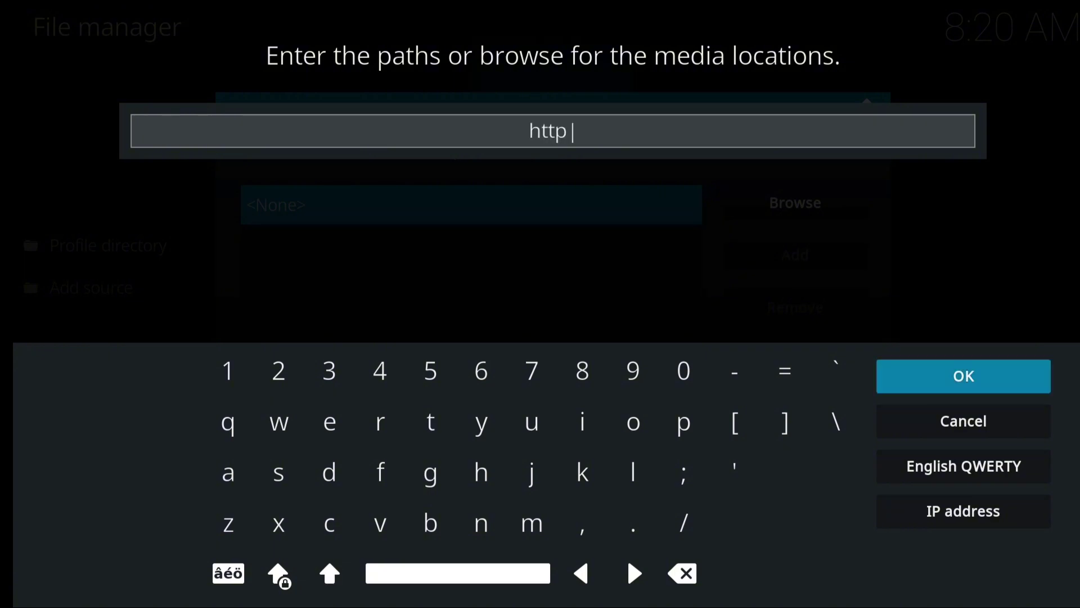
pyautogui.write('://mull')
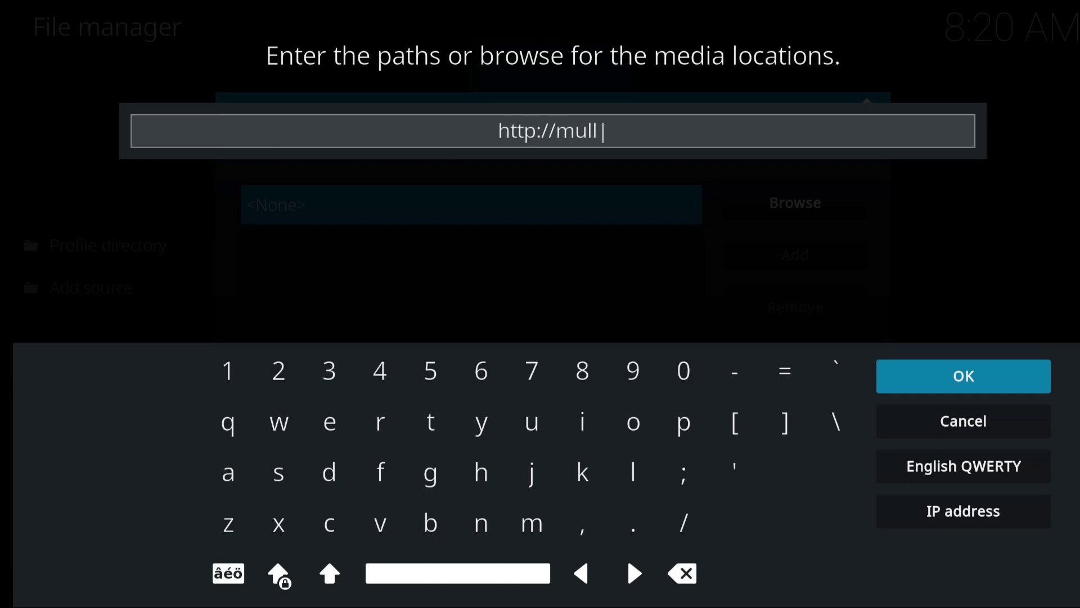
pyautogui.write('afa')
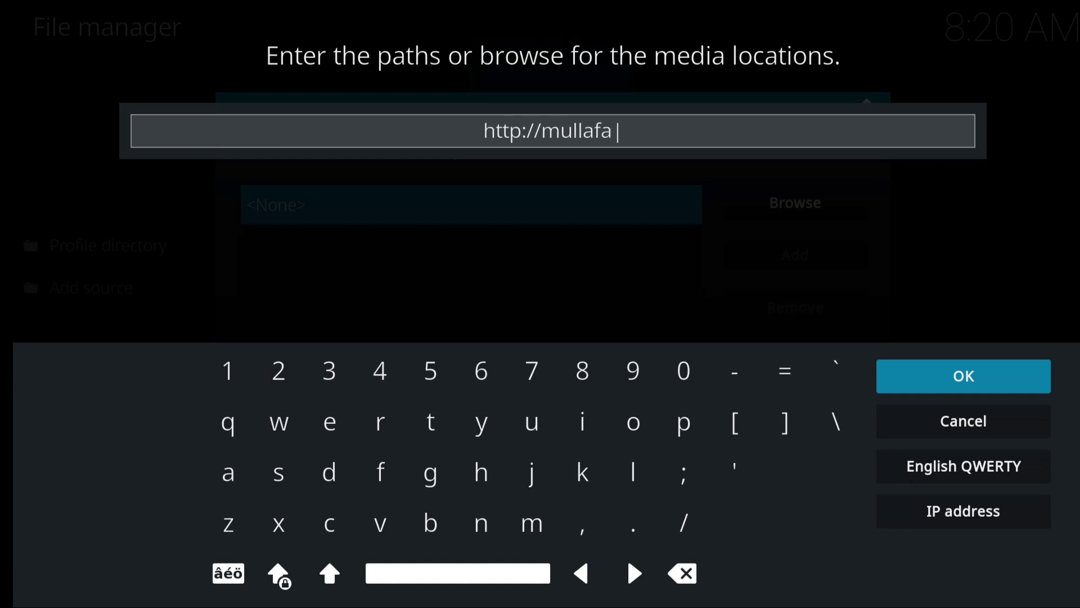
pyautogui.write('bz')
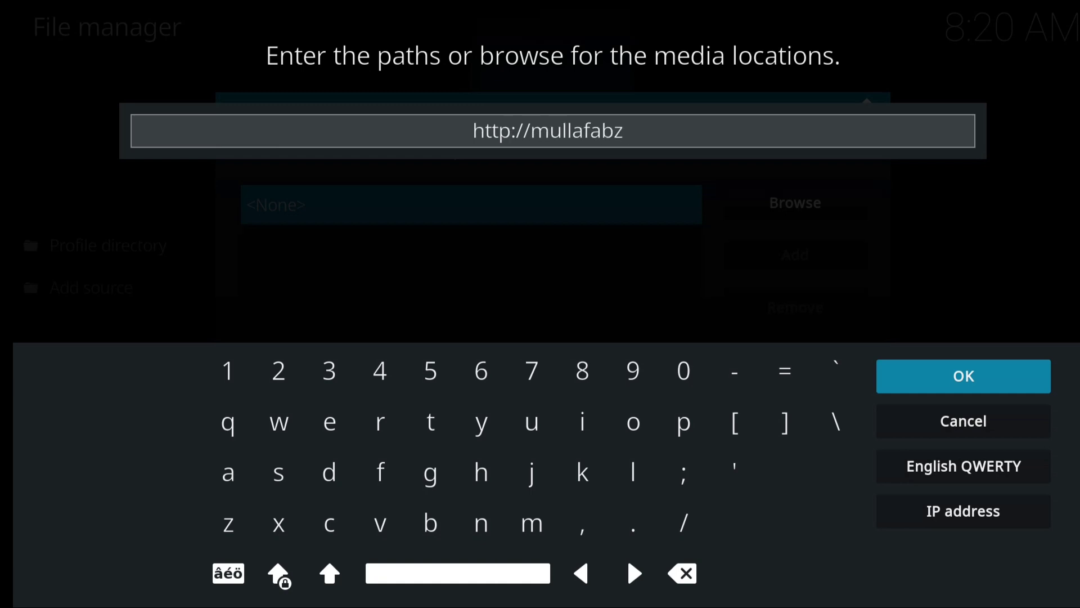
pyautogui.write('.xy')
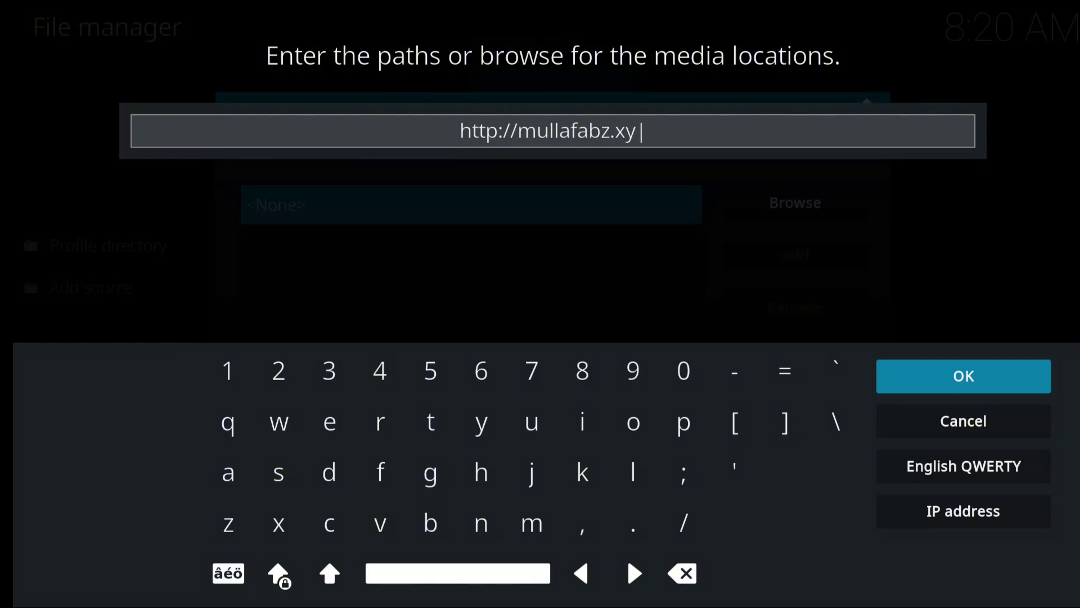
pyautogui.write('z/')
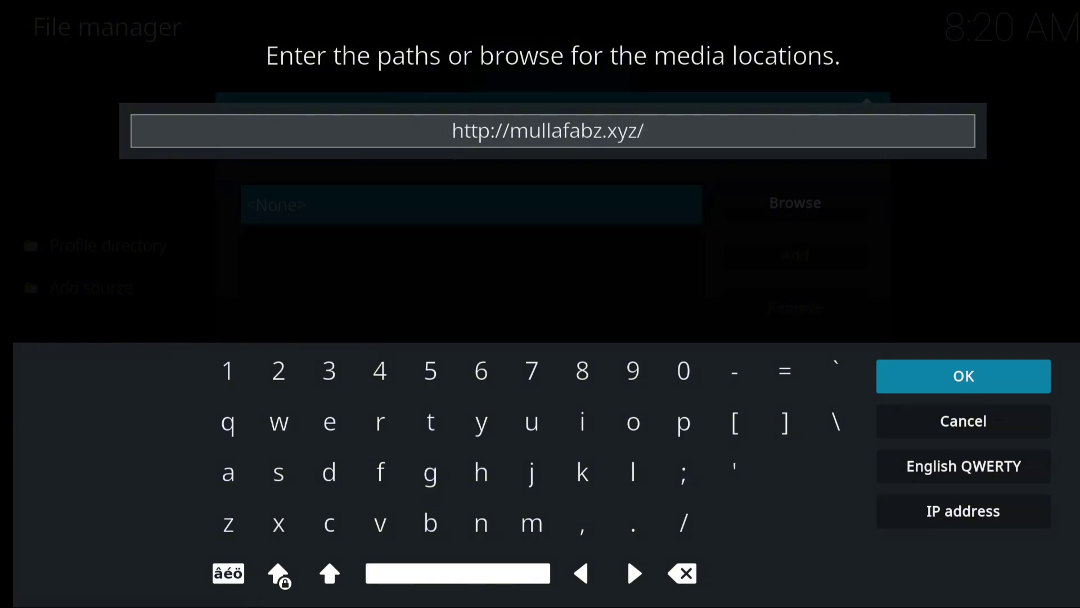
pyautogui.write('Re')
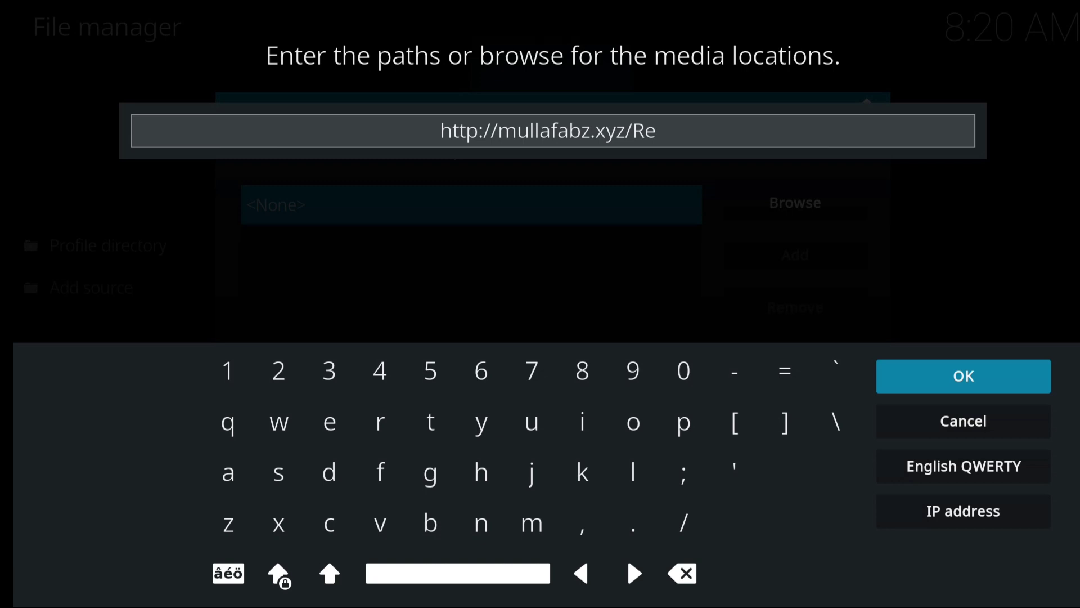
pyautogui.write('po')
pyautogui.write('si')
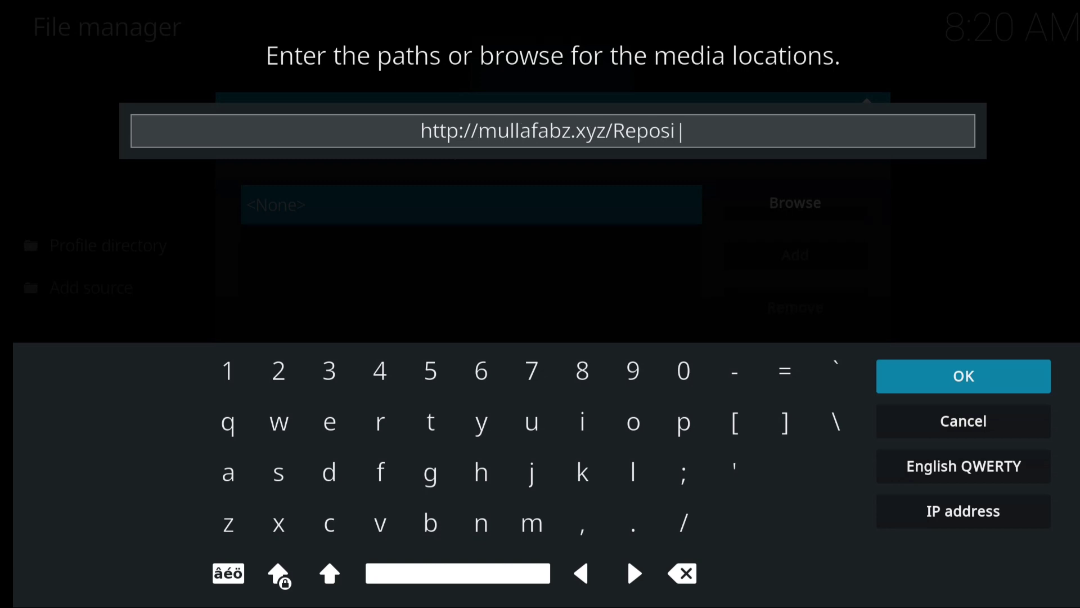
pyautogui.write('tory')
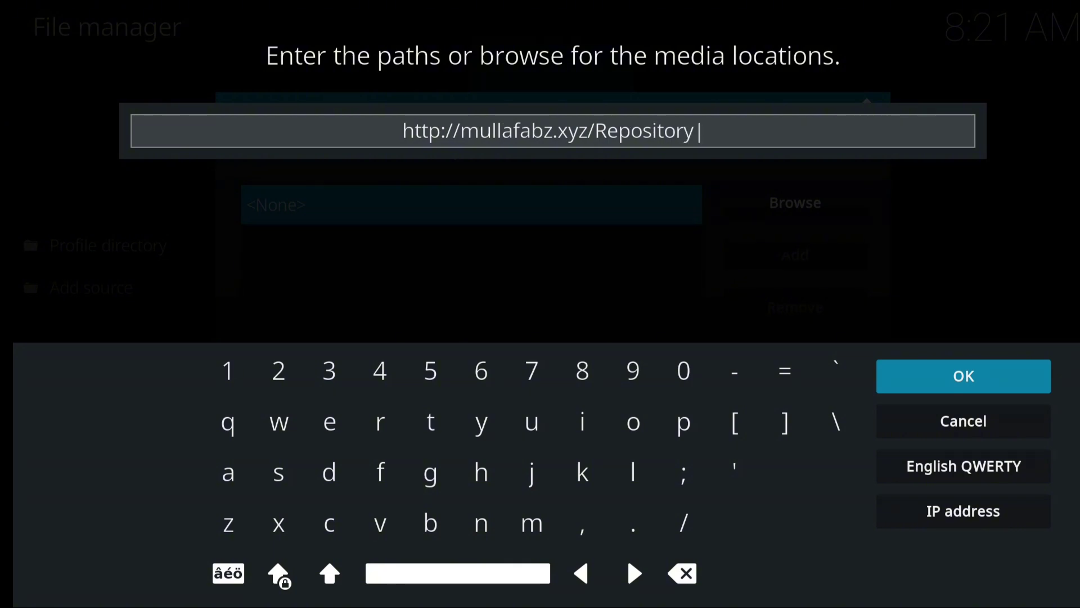
pyautogui.write('/K')
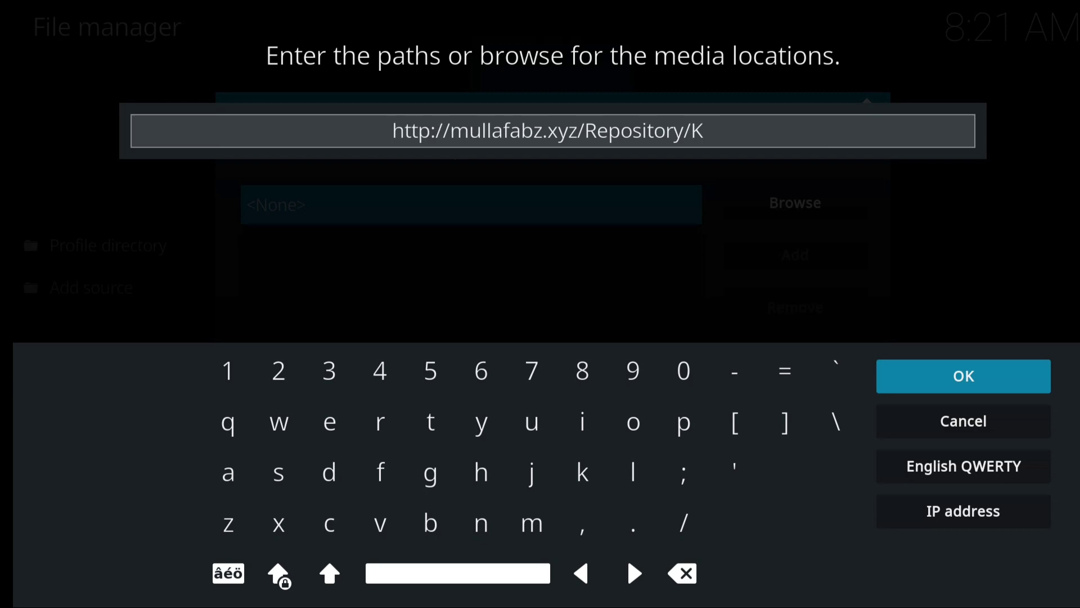
pyautogui.write('19')
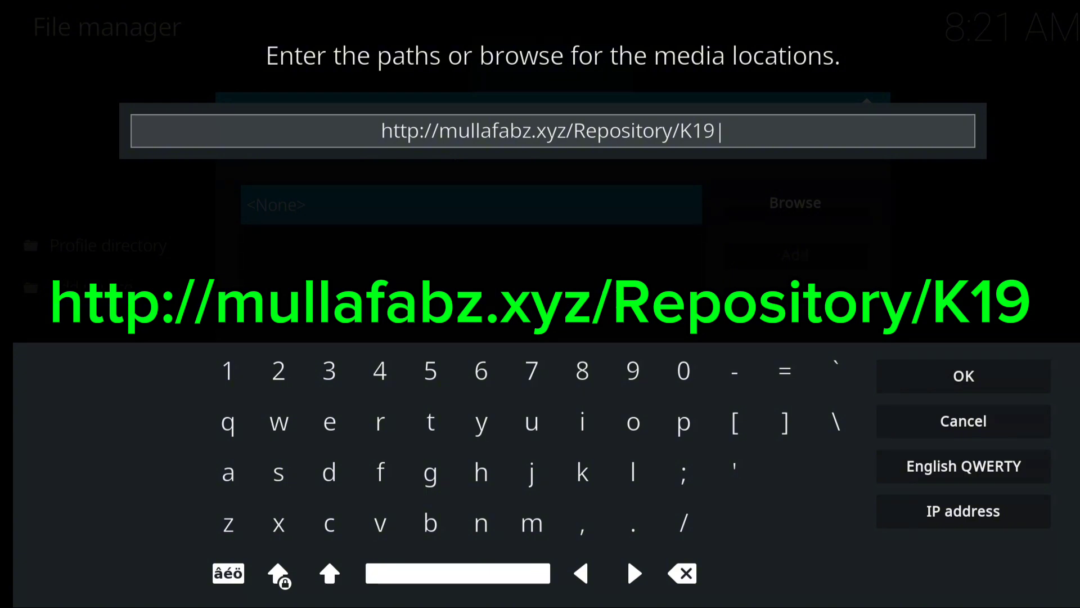
pyautogui.click(939, 386)
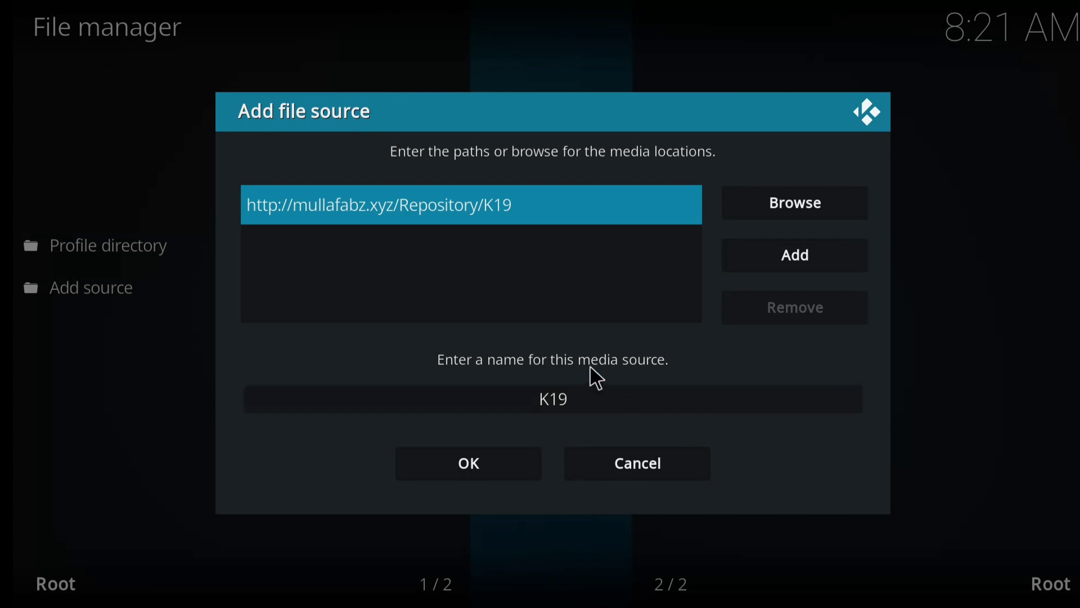
pyautogui.click(486, 471)
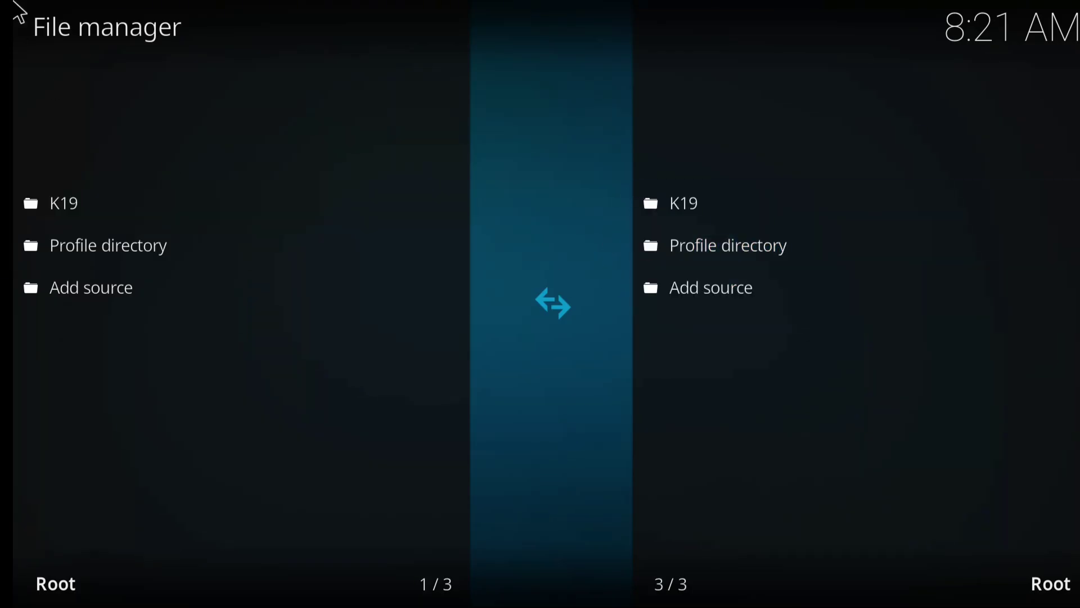
pyautogui.click(13, 1)
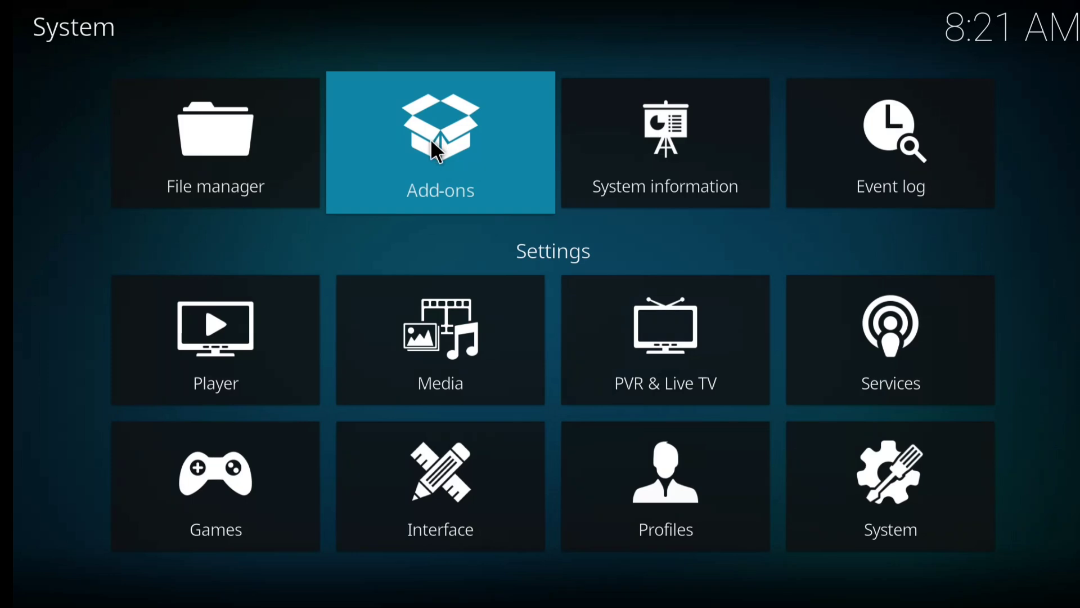
# Install the add-on repository from the zip file repository.Rising.Tides.zip in the K19 source
pyautogui.click(431, 138)
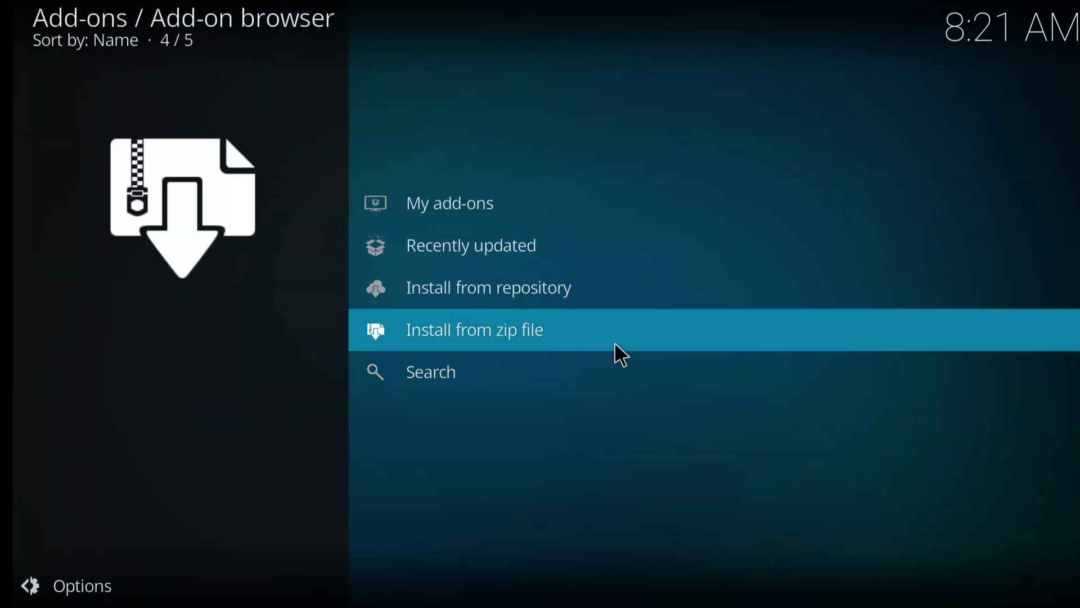
pyautogui.click(616, 342)
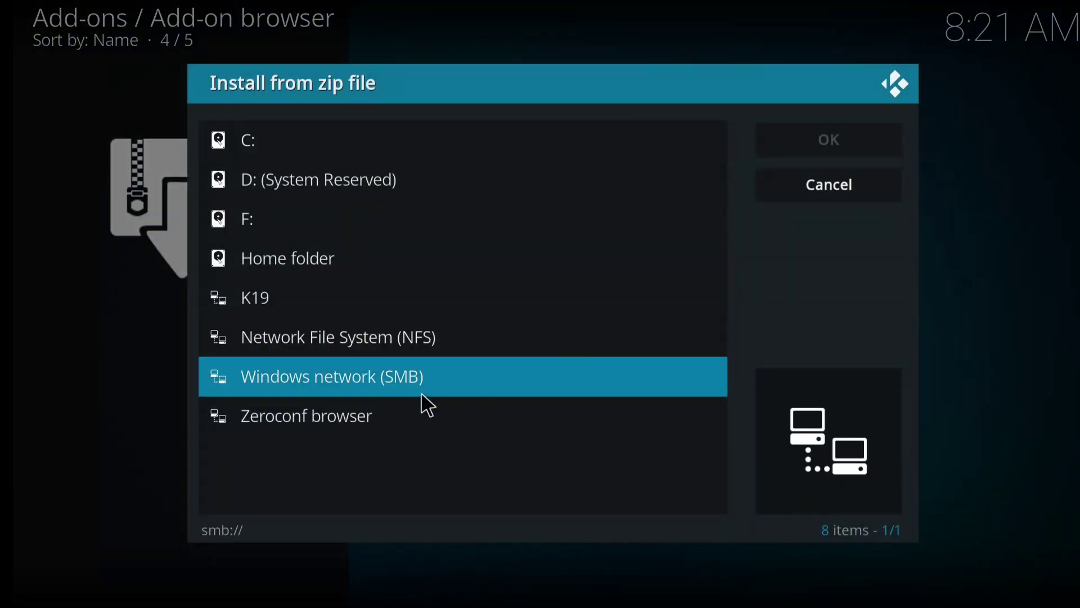
pyautogui.click(324, 303)
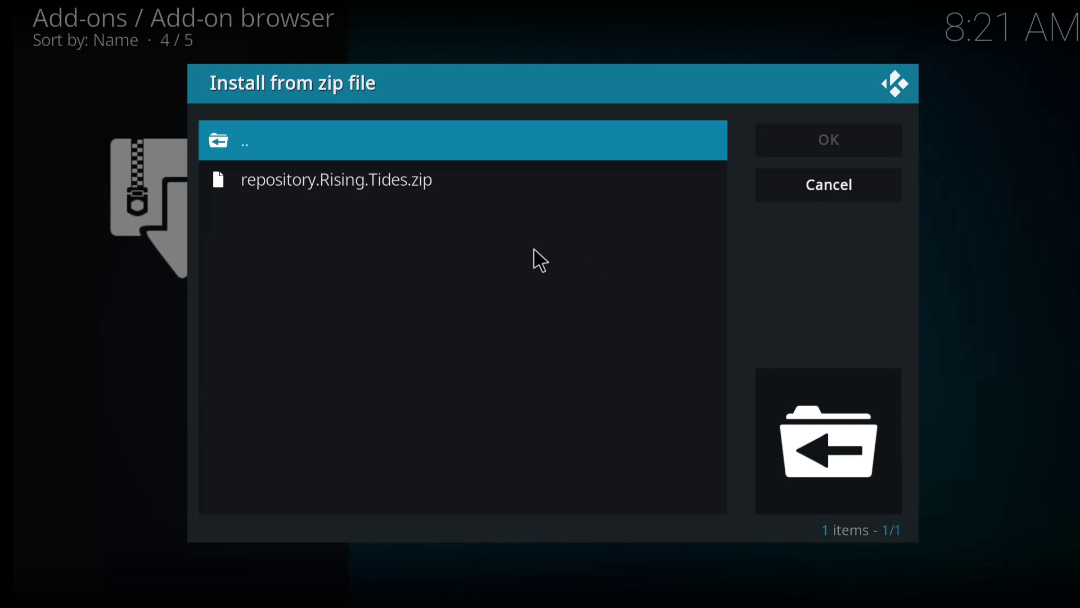
pyautogui.click(485, 194)
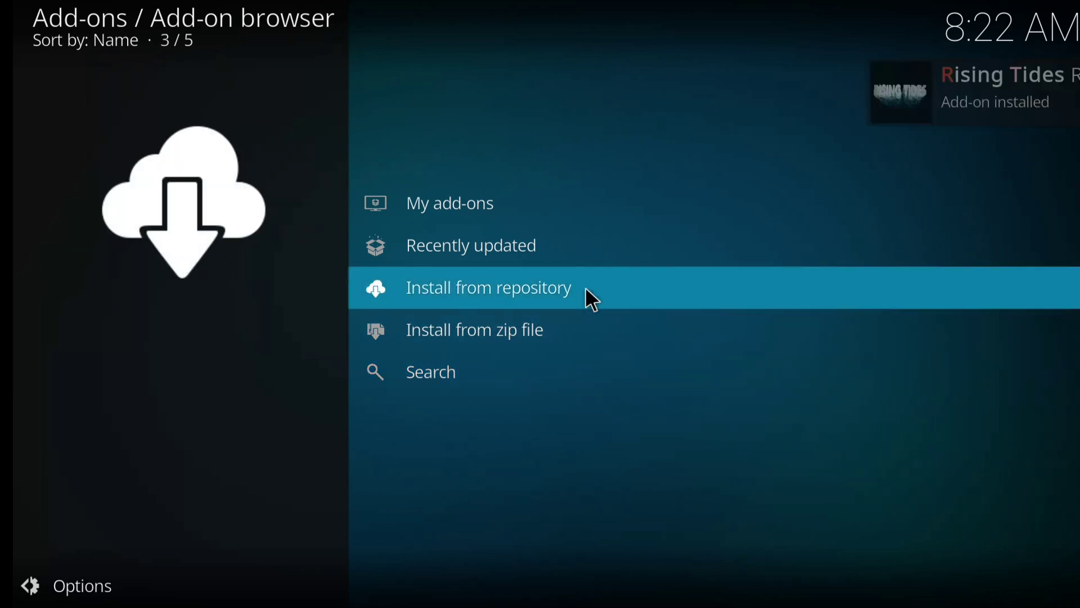
# Install the Rising Tides video add-on from the Rising Tides Repository, accepting its additional add-ons
pyautogui.click(586, 290)
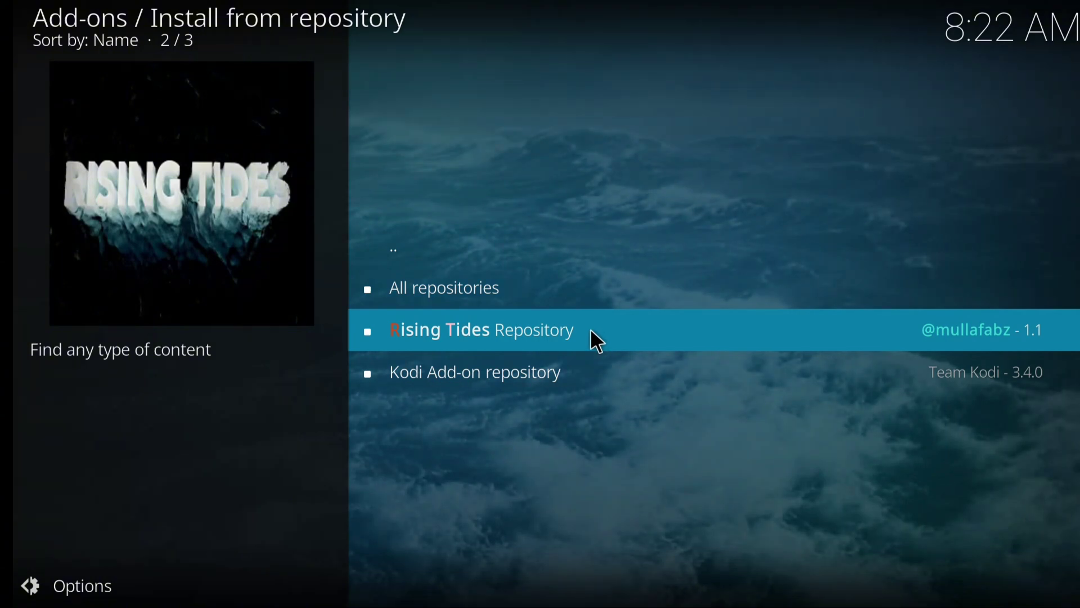
pyautogui.click(591, 332)
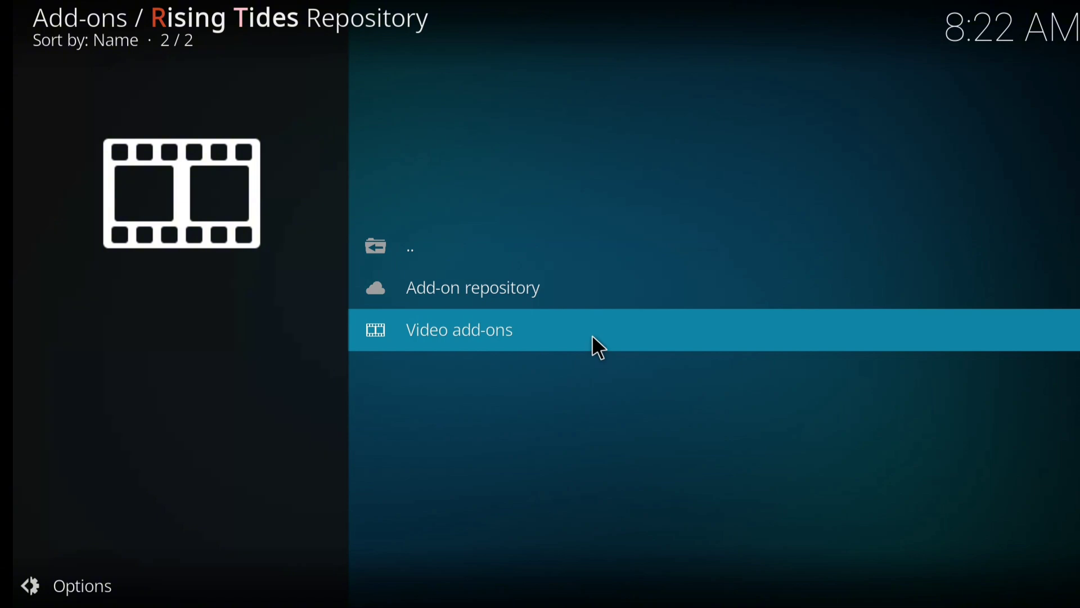
pyautogui.click(592, 338)
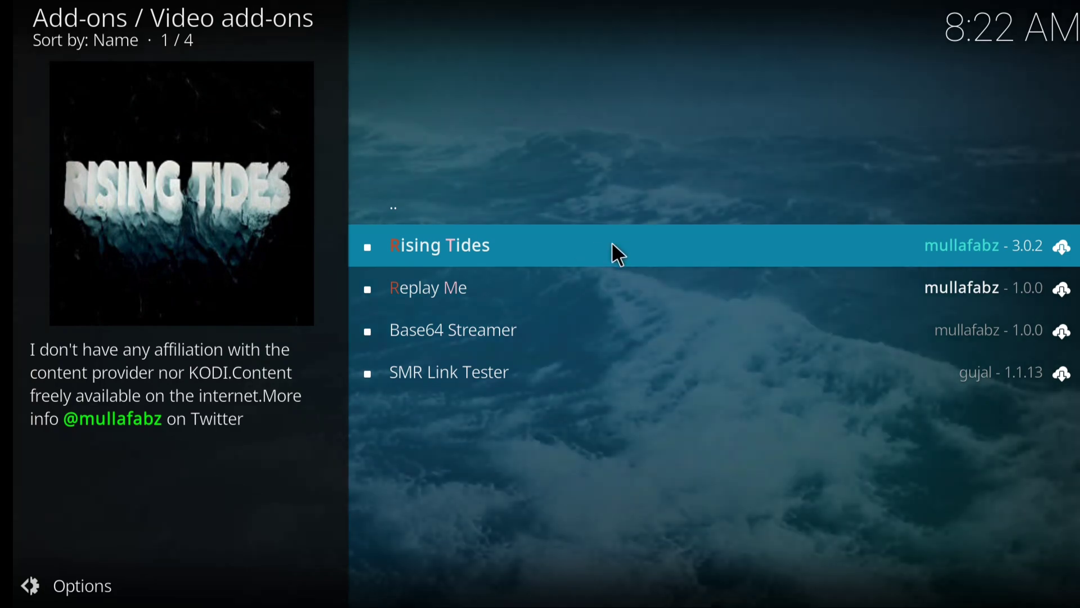
pyautogui.click(613, 249)
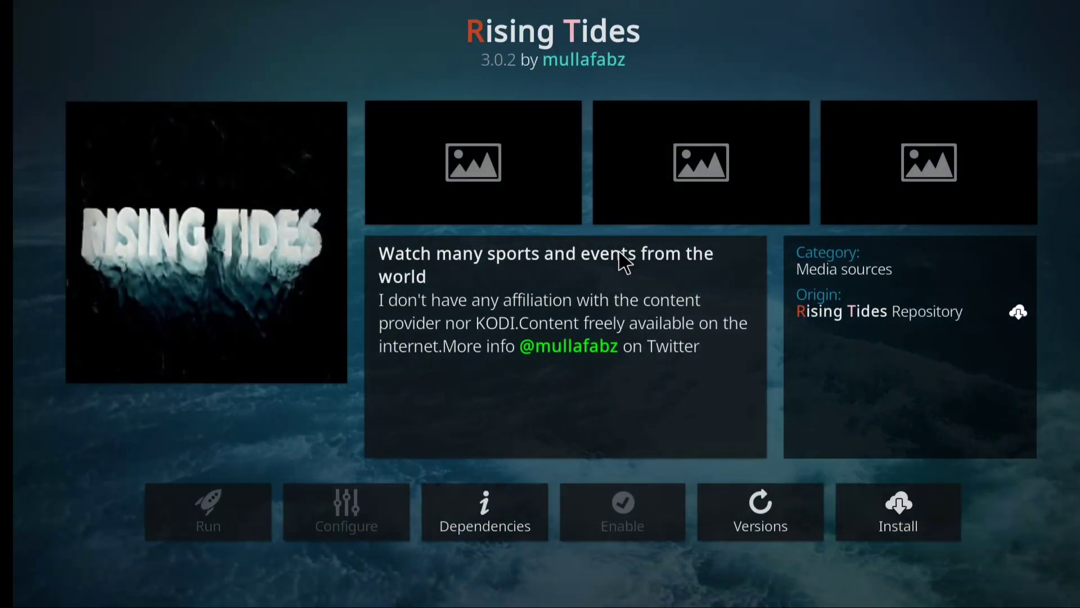
pyautogui.click(874, 504)
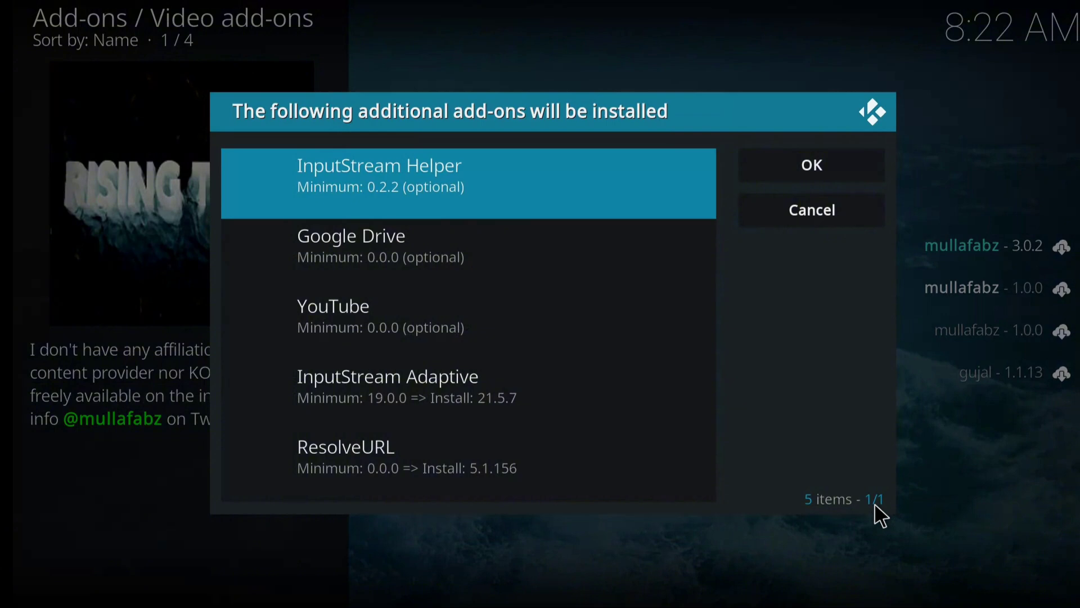
pyautogui.click(825, 172)
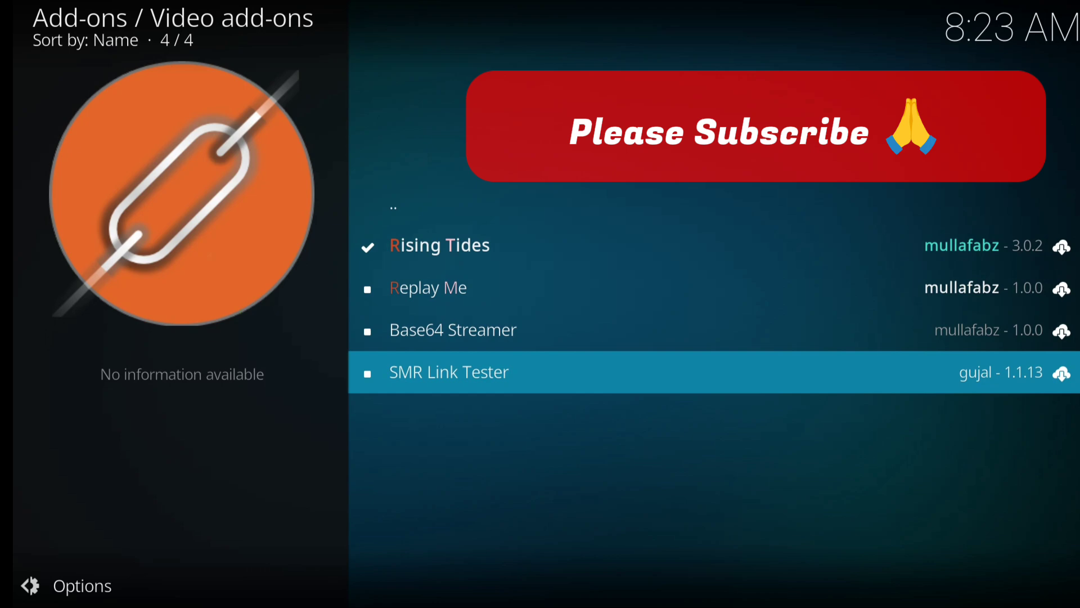
# Return to the home screen and open the list of installed video add-ons
pyautogui.click(13, 2)
pyautogui.click(15, 12)
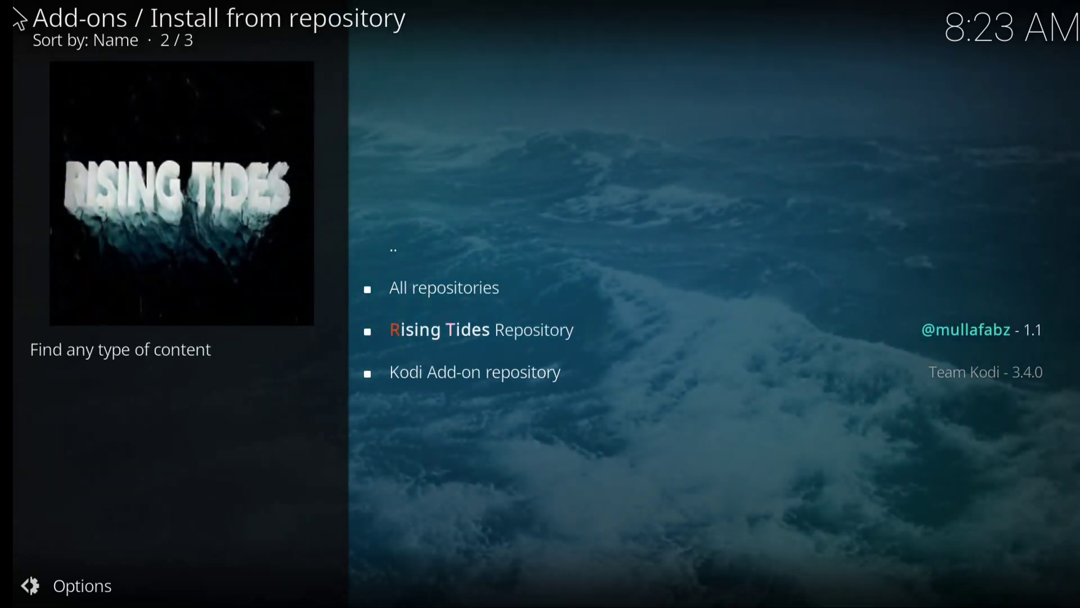
pyautogui.click(15, 13)
pyautogui.click(14, 5)
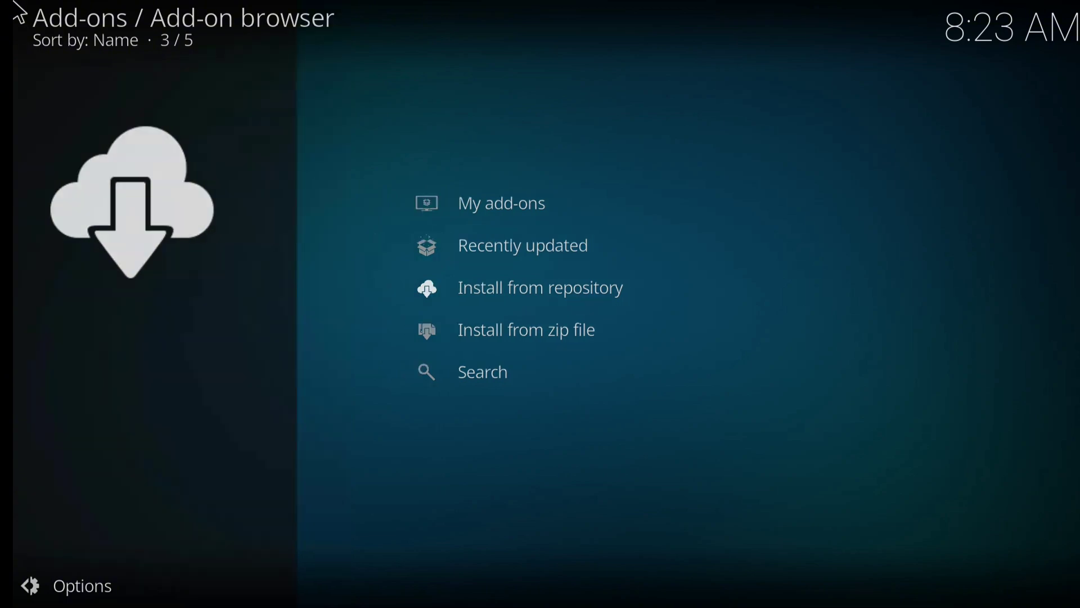
pyautogui.click(17, 11)
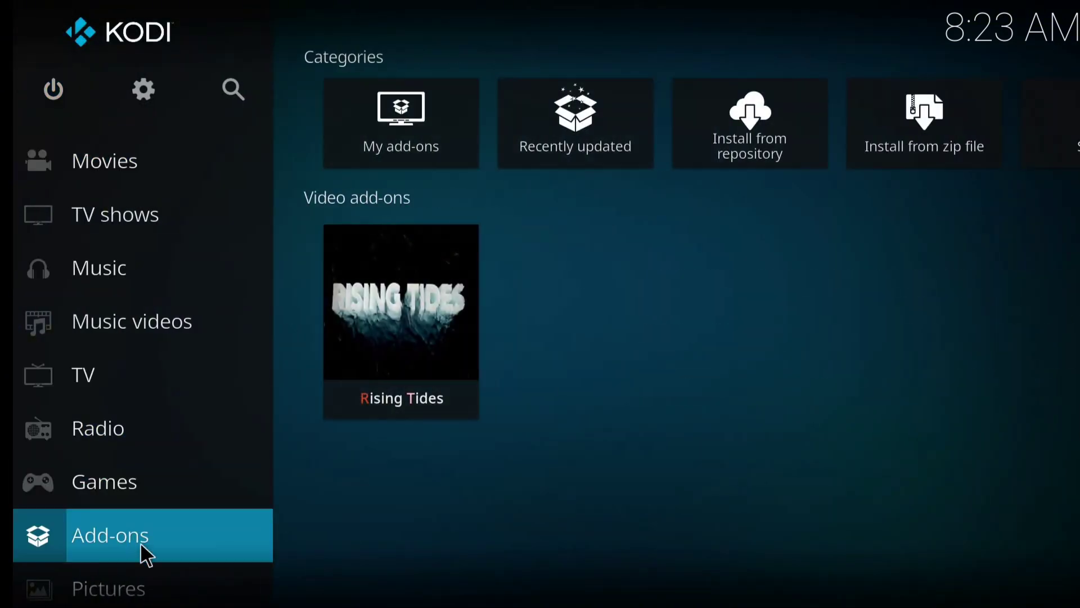
pyautogui.click(140, 542)
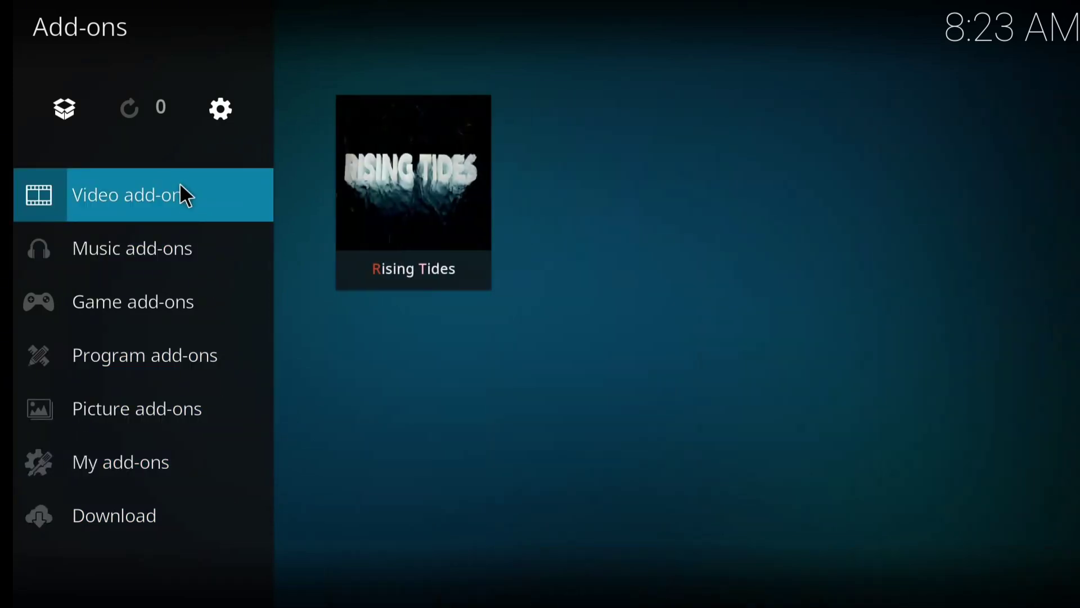
pyautogui.click(187, 198)
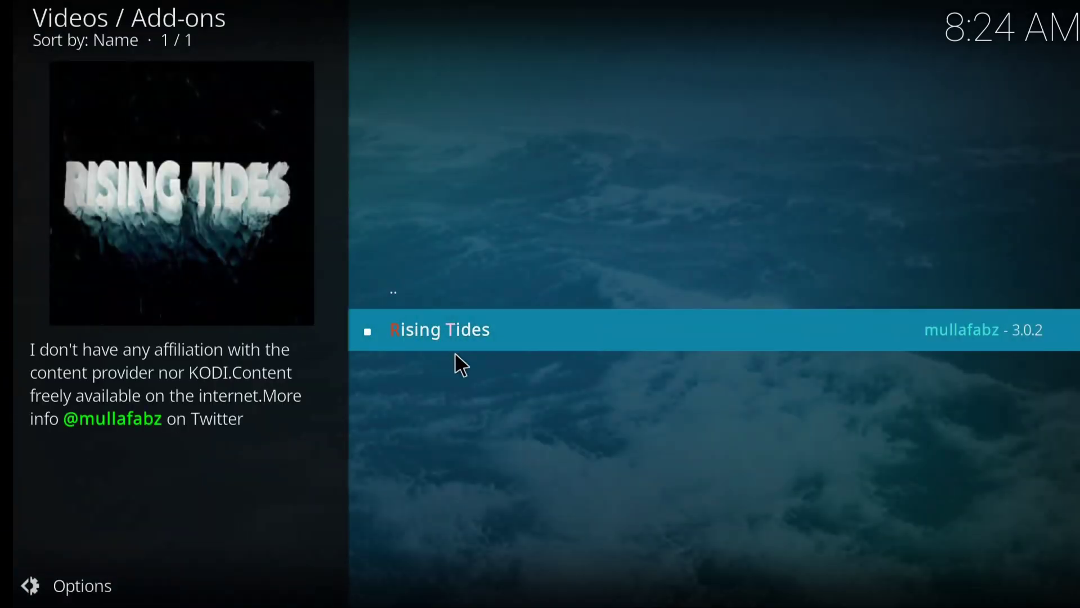